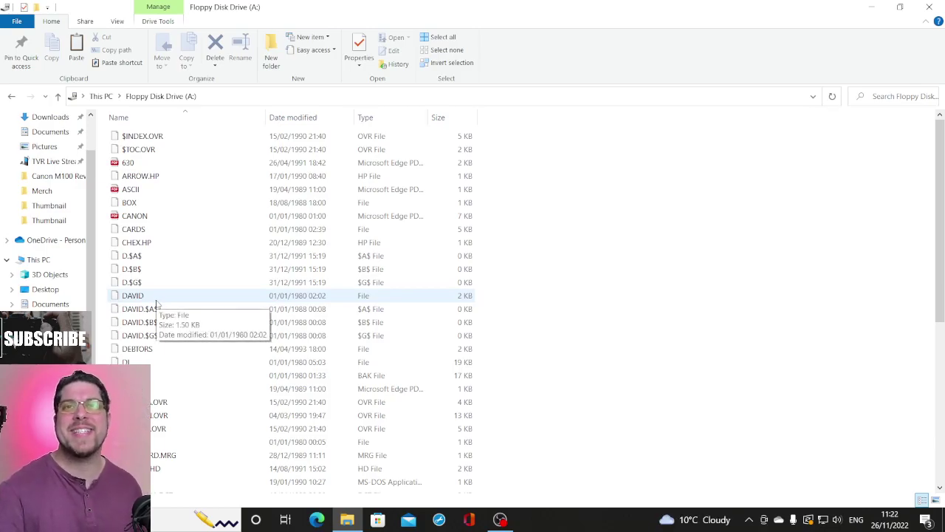
Select DAVID and the whole block of floppy files for copying, then go back to This PC.
{"action": "left_click", "coordinate": [164, 298]}
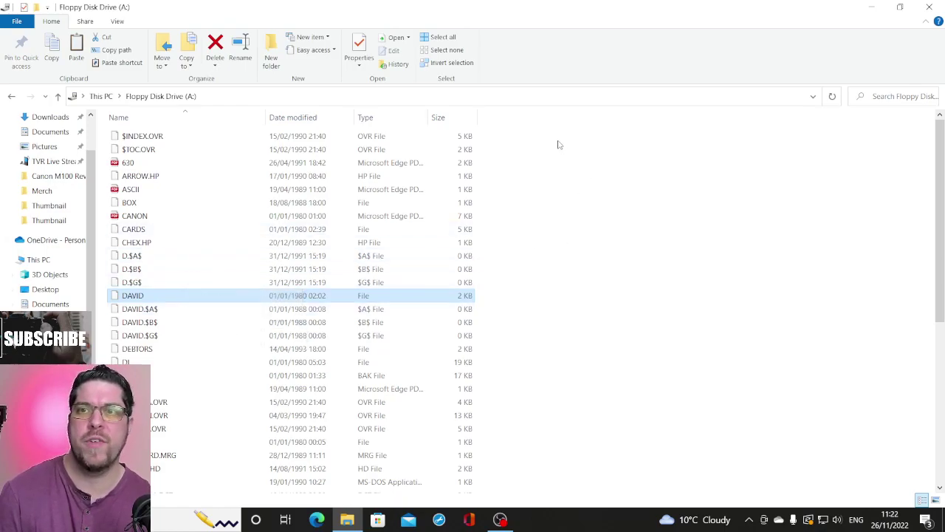
{"action": "left_click_drag", "start_coordinate": [570, 140], "coordinate": [206, 431]}
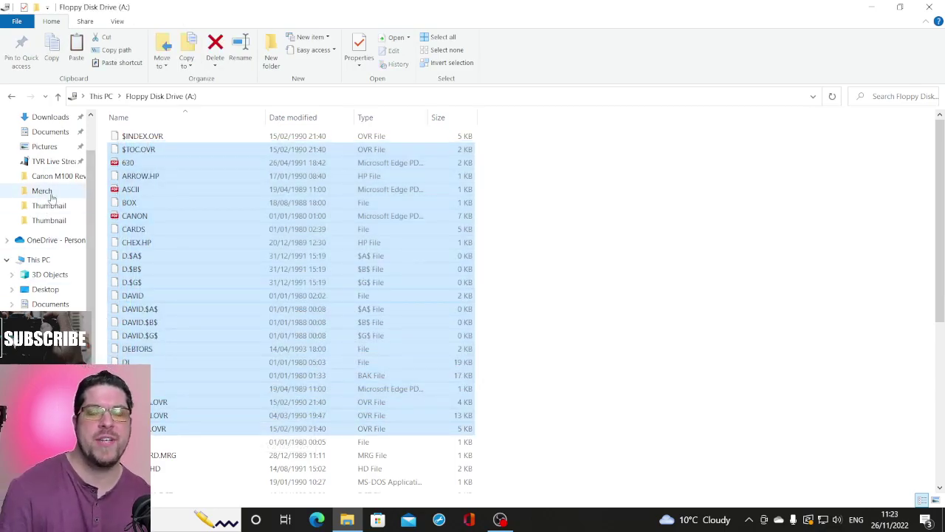
{"action": "left_click", "coordinate": [38, 260]}
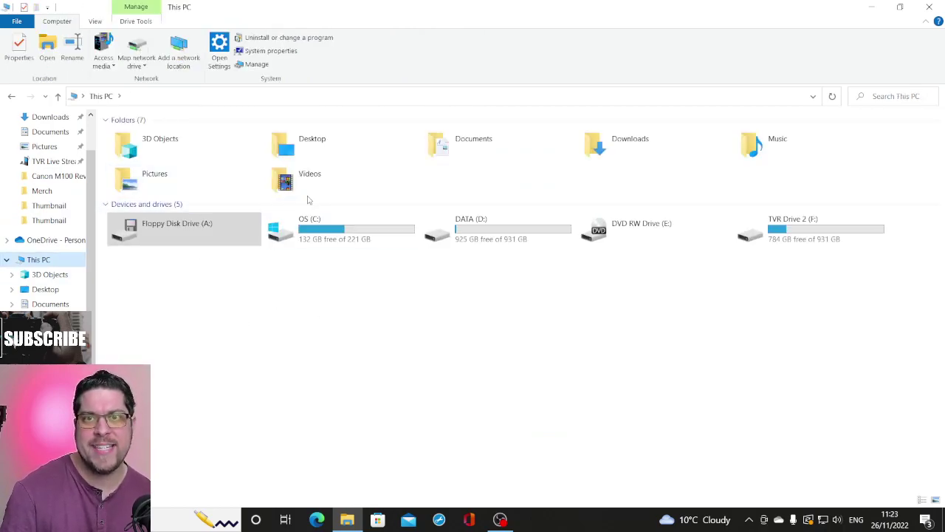
Create a new folder named tep inside Documents.
{"action": "double_click", "coordinate": [508, 154]}
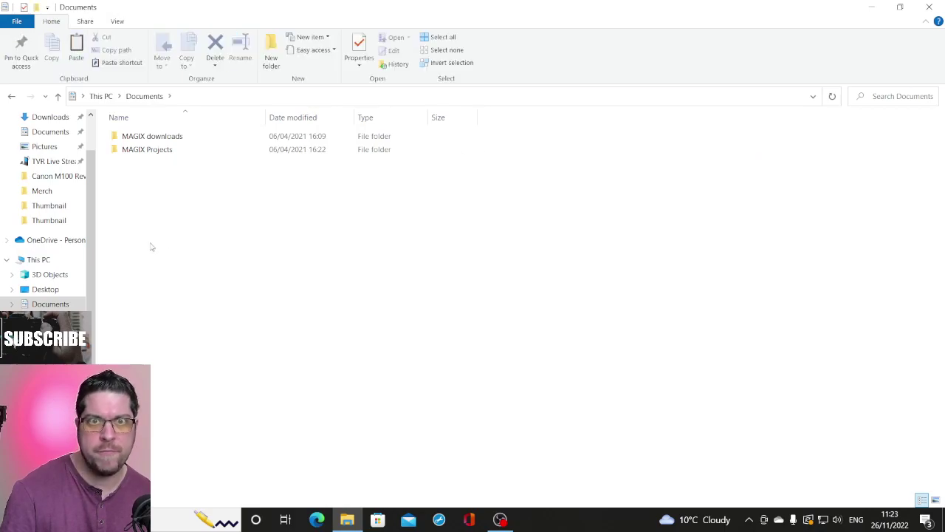
{"action": "right_click", "coordinate": [148, 237]}
{"action": "mouse_move", "coordinate": [205, 391]}
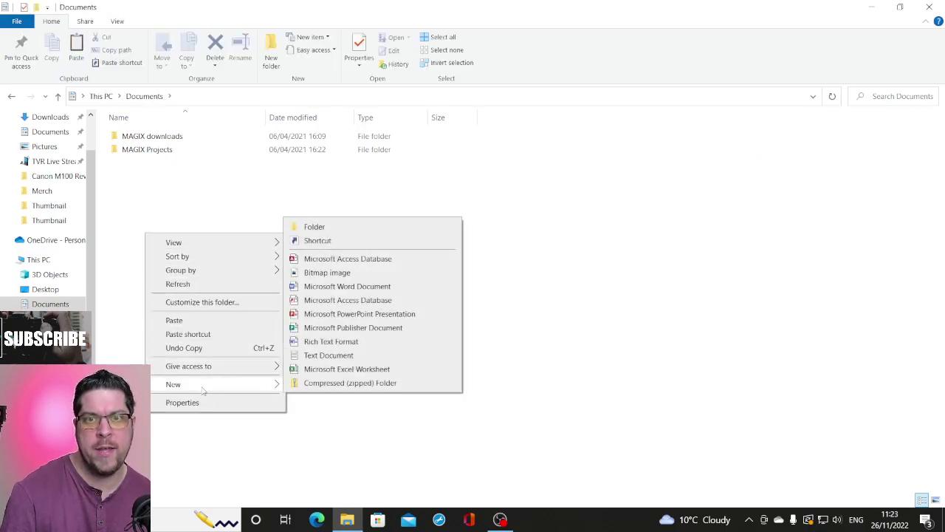
{"action": "left_click", "coordinate": [325, 226]}
{"action": "type", "text": "tec"}
{"action": "key", "text": "BackSpace"}
{"action": "type", "text": "p"}
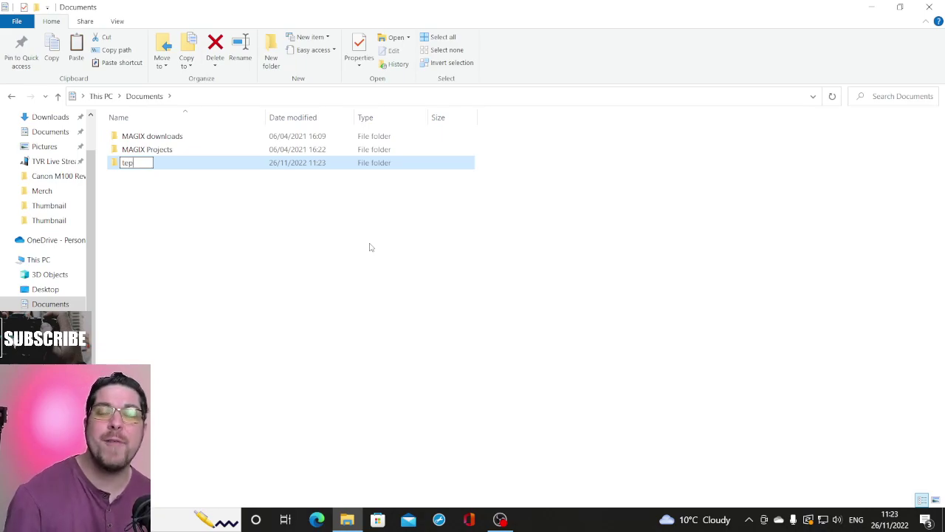
{"action": "left_click", "coordinate": [137, 172]}
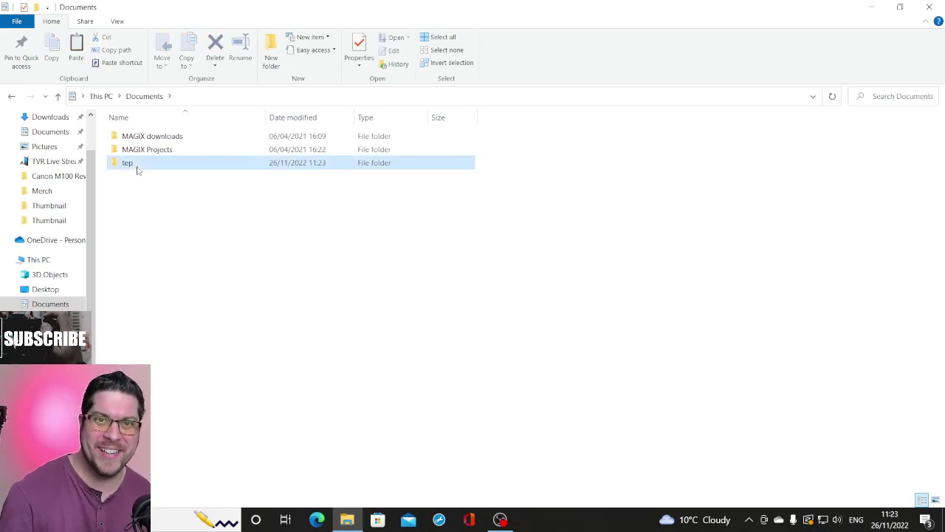
Paste the copied floppy files, such as DAVID, DEBTORS and CANON, into tep.
{"action": "double_click", "coordinate": [136, 169]}
{"action": "right_click", "coordinate": [147, 158]}
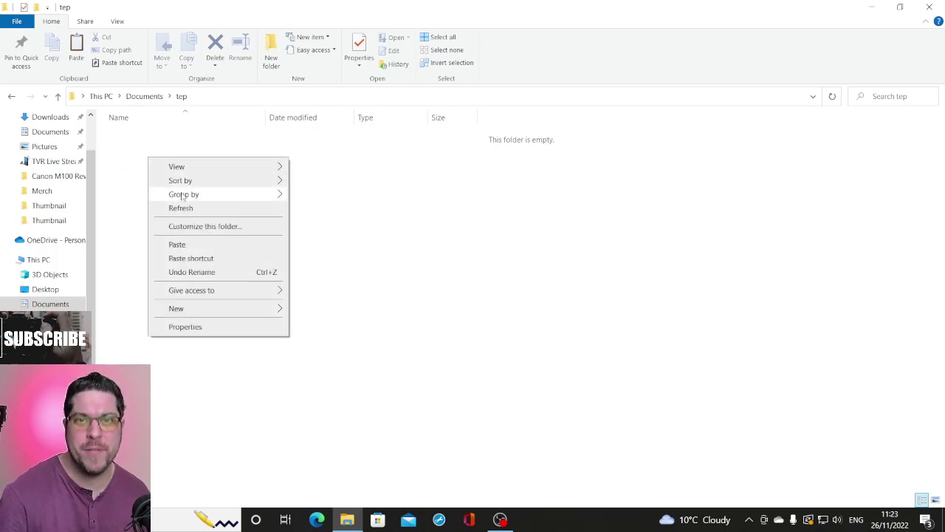
{"action": "left_click", "coordinate": [177, 244]}
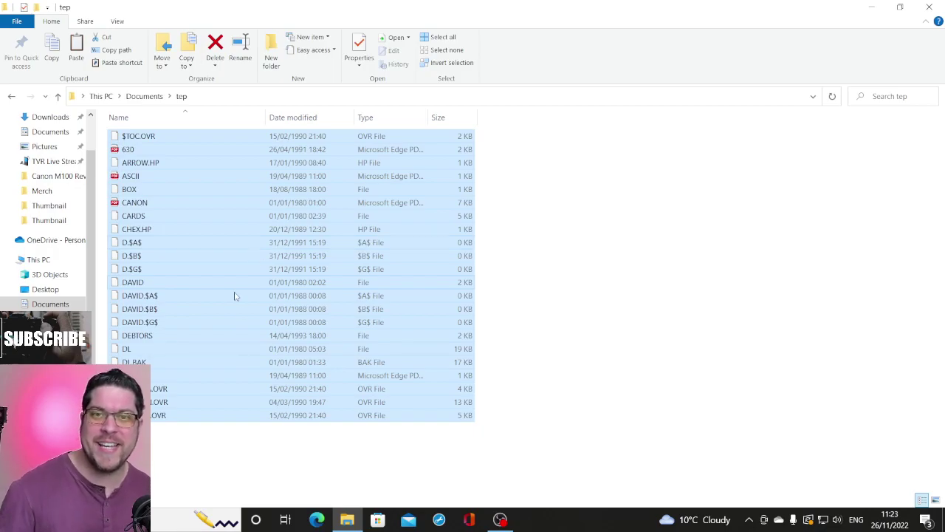
{"action": "left_click", "coordinate": [229, 447]}
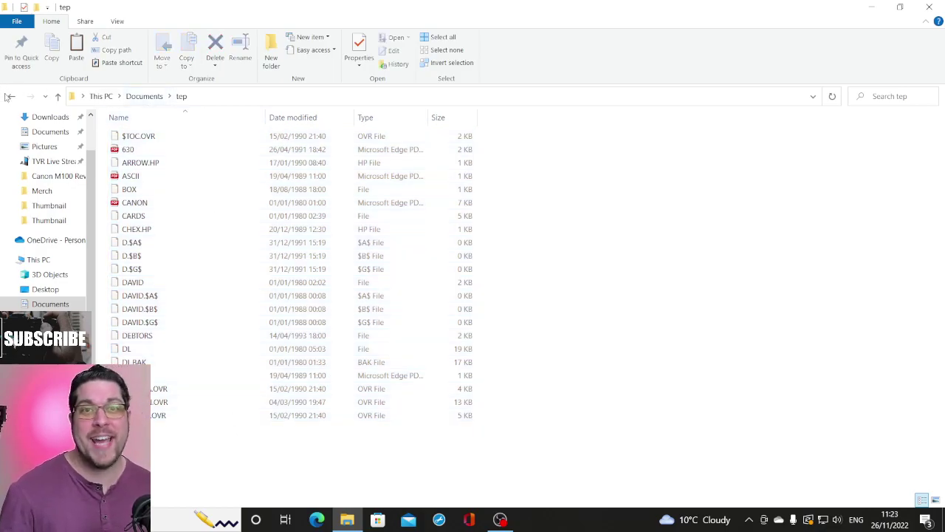
Return to This PC and open the OS (C:) drive to list folders like Games.
{"action": "left_click", "coordinate": [11, 96]}
{"action": "left_click", "coordinate": [260, 290]}
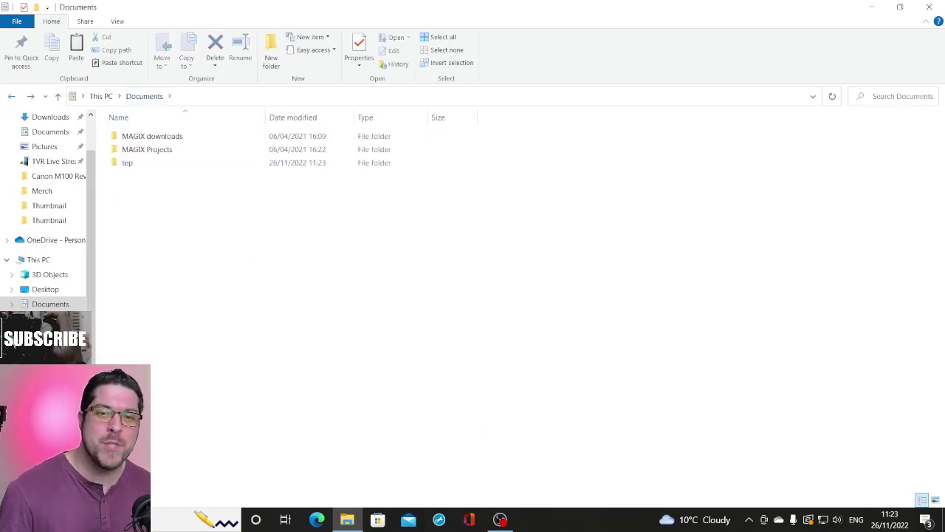
{"action": "left_click", "coordinate": [41, 260]}
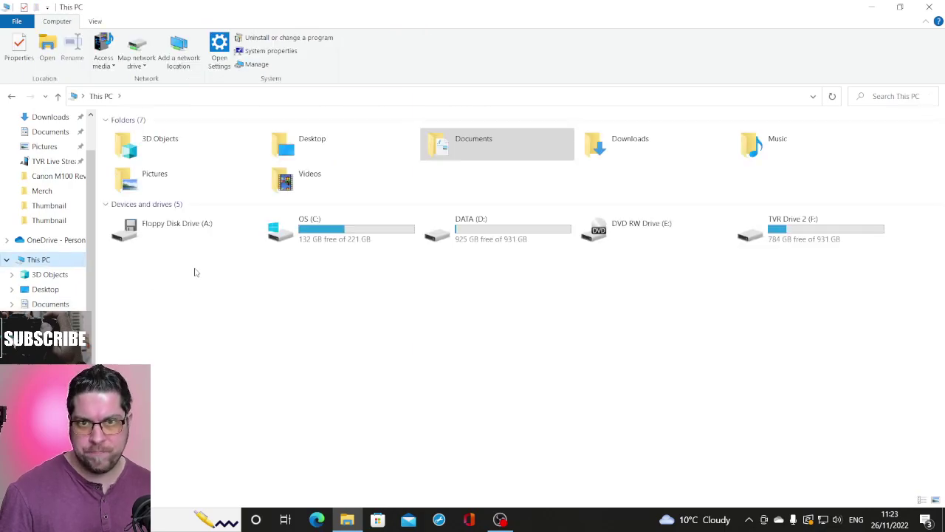
{"action": "double_click", "coordinate": [318, 229]}
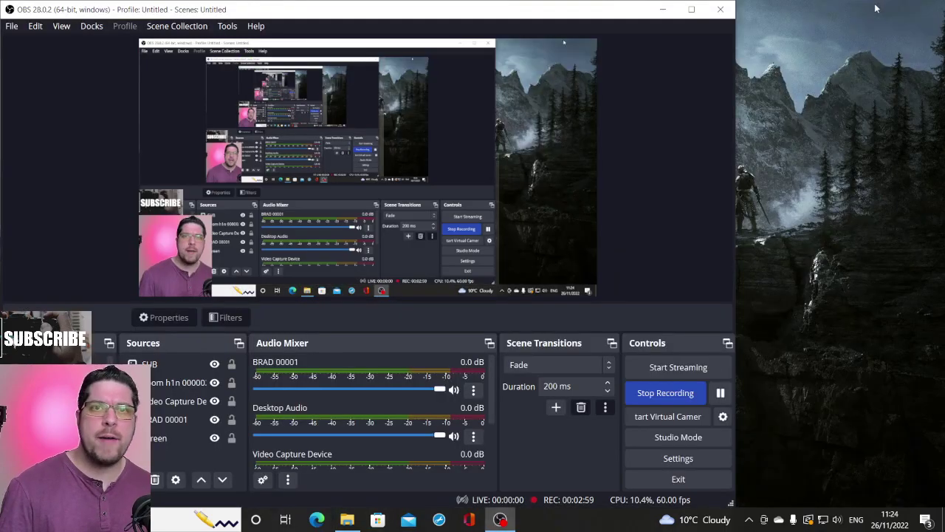
Minimise File Explorer and OBS Studio to reveal the desktop.
{"action": "left_click", "coordinate": [871, 8]}
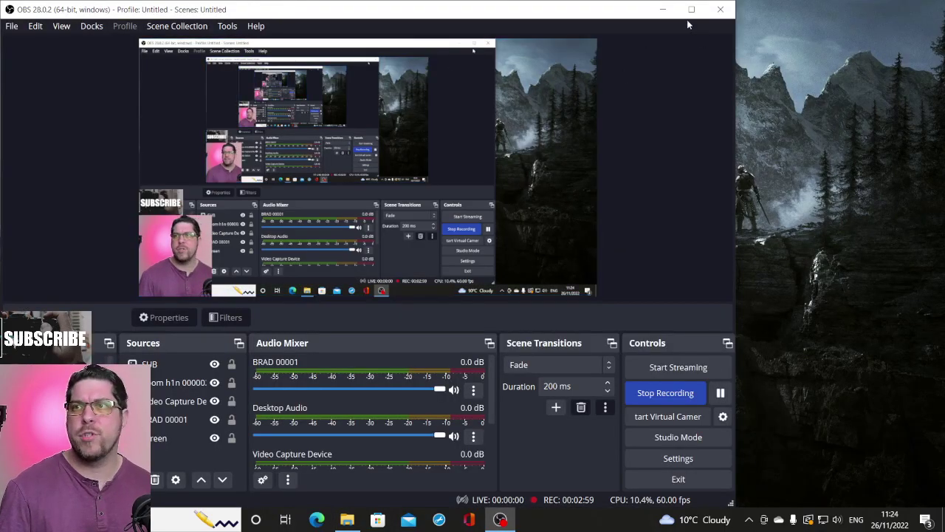
{"action": "left_click", "coordinate": [662, 9]}
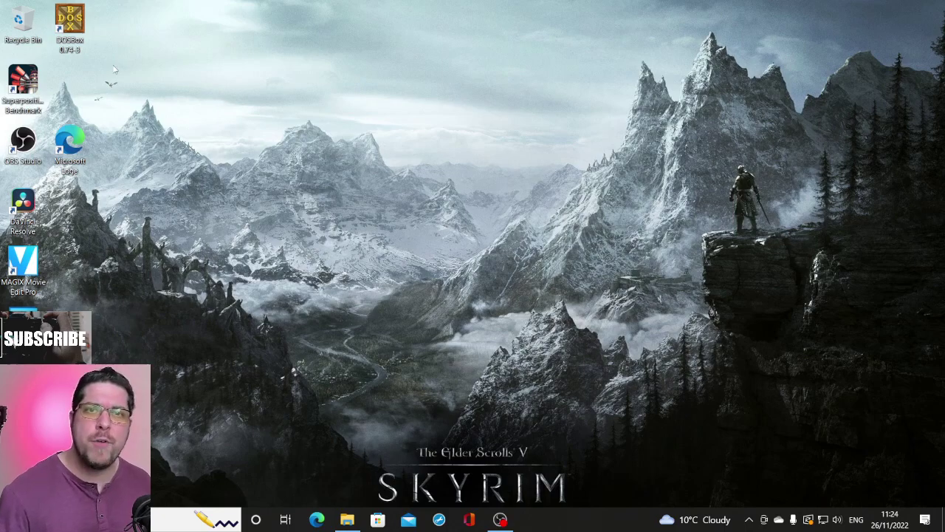
Launch DOSBox 0.74-3 from its desktop shortcut.
{"action": "double_click", "coordinate": [69, 26]}
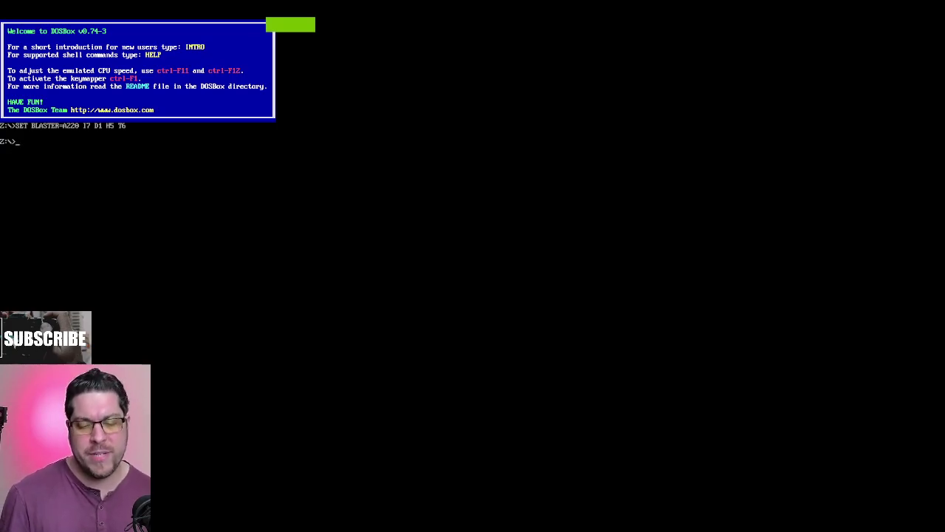
Mount C:\Games as drive C, switch to C:, and list it with dir.
{"action": "type", "text": "ount"}
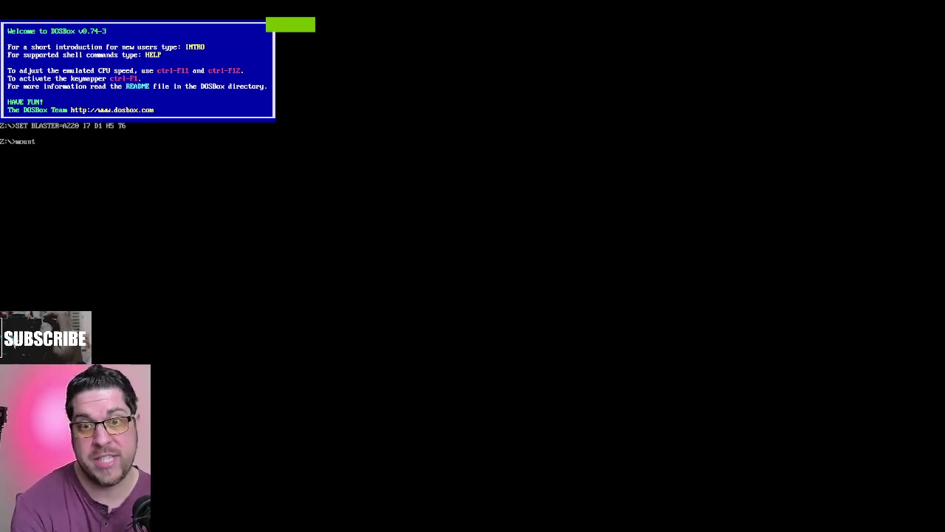
{"action": "type", "text": " C"}
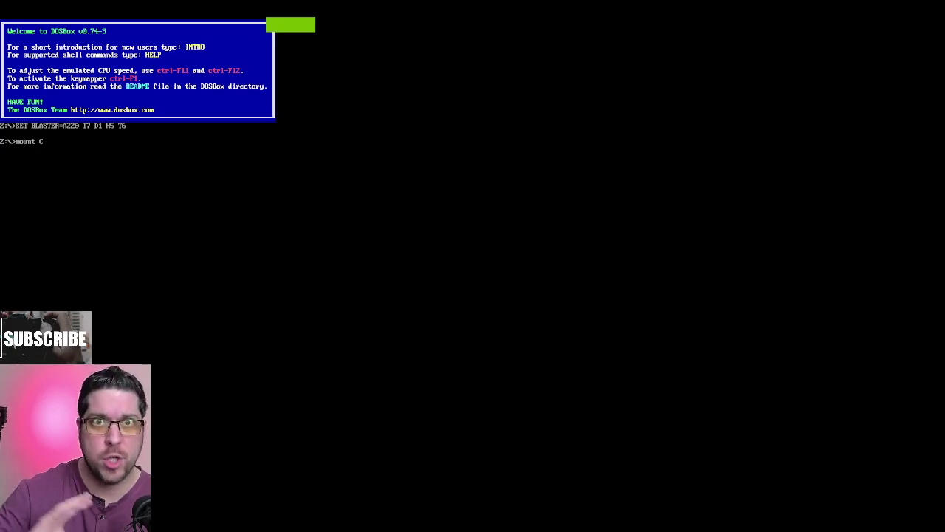
{"action": "type", "text": ":"}
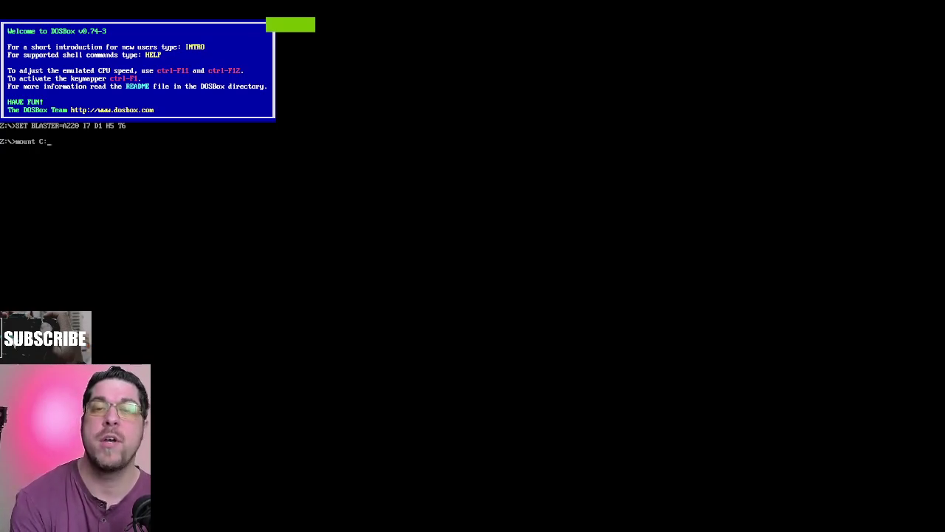
{"action": "type", "text": " C:\\Ga"}
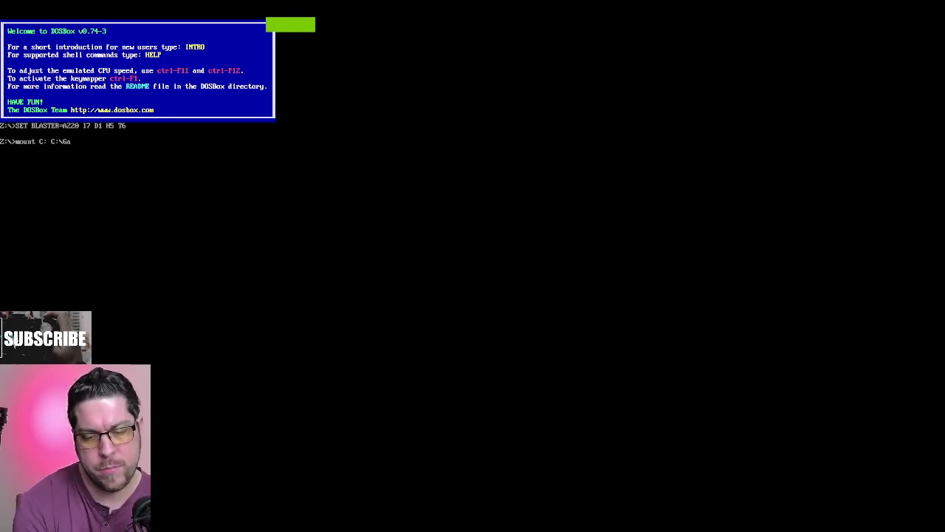
{"action": "type", "text": "mes"}
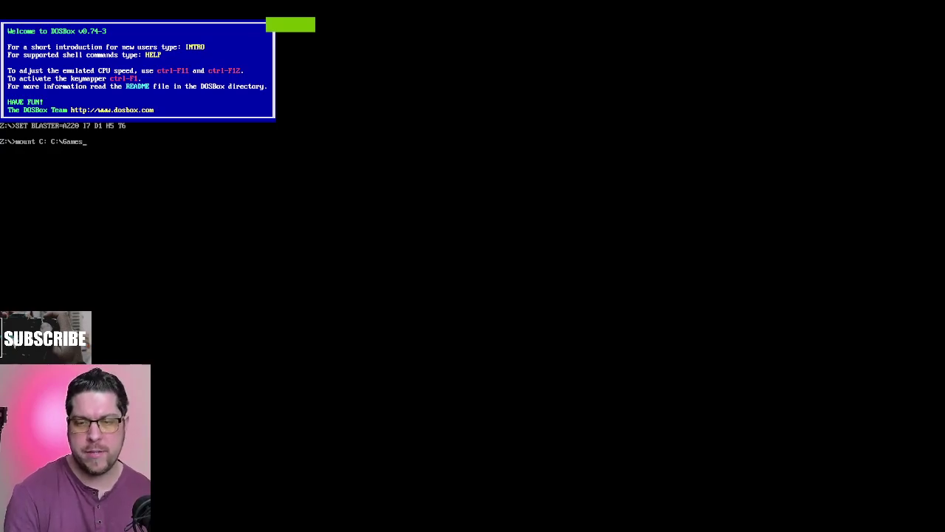
{"action": "key", "text": "Return"}
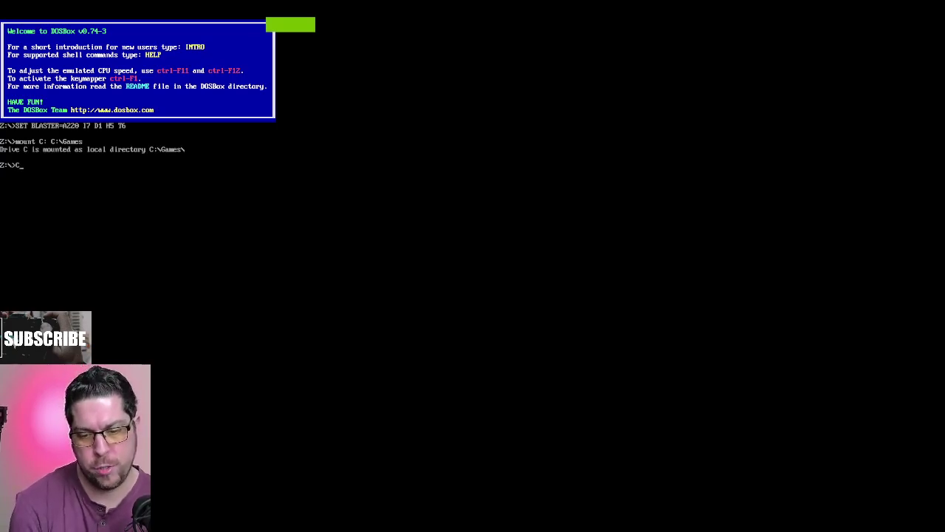
{"action": "type", "text": "C:"}
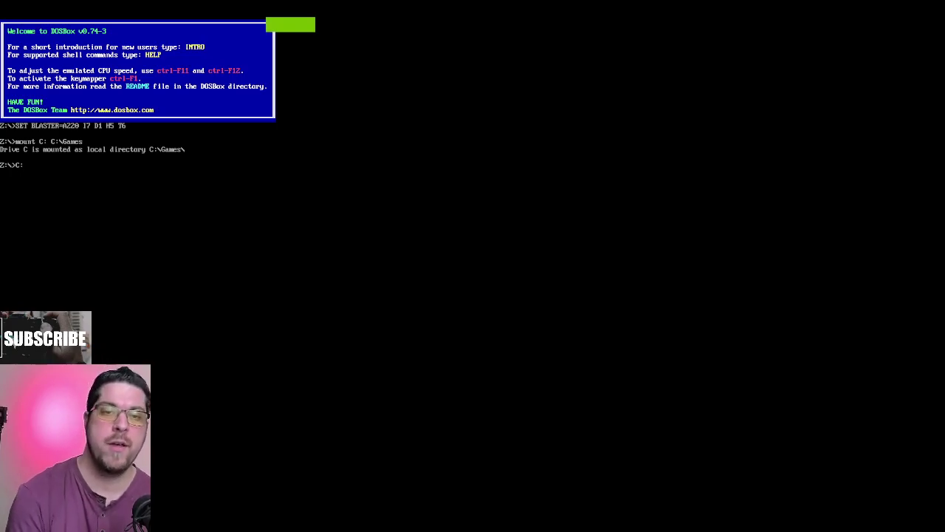
{"action": "key", "text": "Return"}
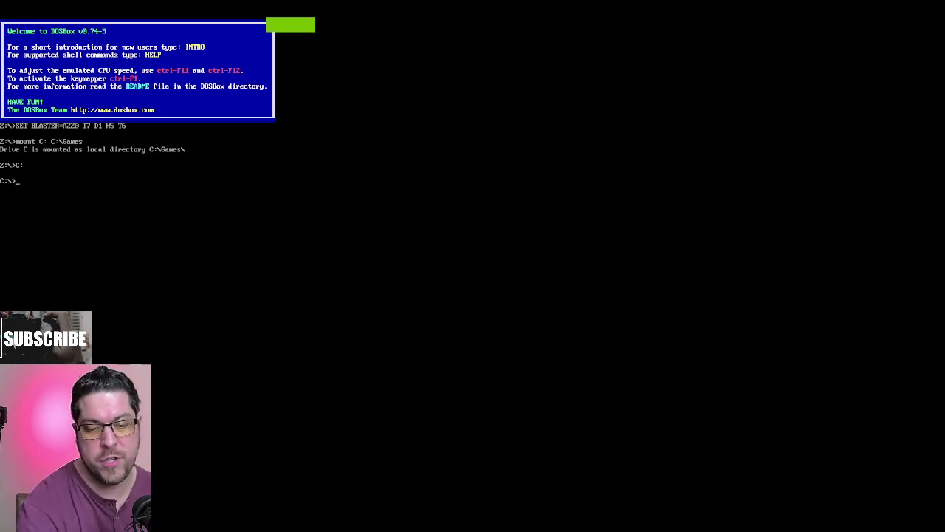
{"action": "type", "text": "dir"}
{"action": "key", "text": "Return"}
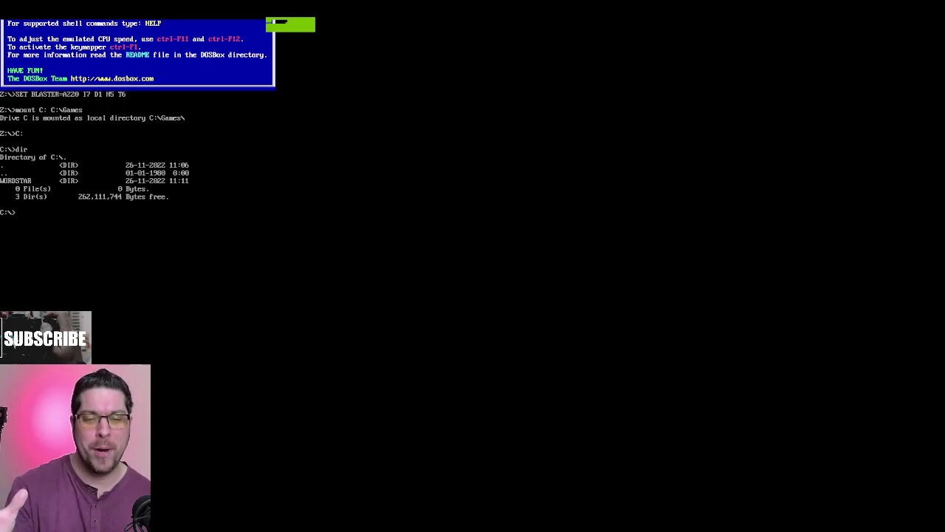
Change into C:\WORDSTAR and run dir/p to list its files page by page.
{"action": "type", "text": "dir/p"}
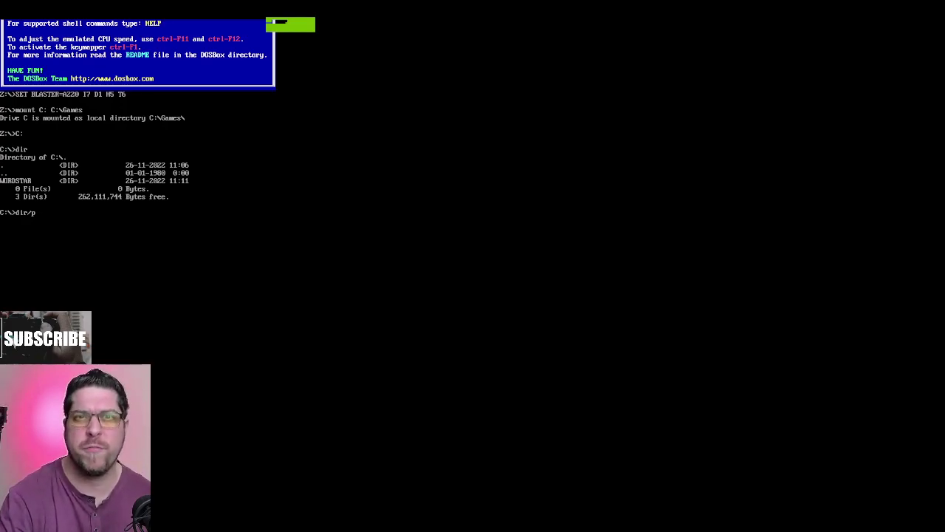
{"action": "key", "text": "Return"}
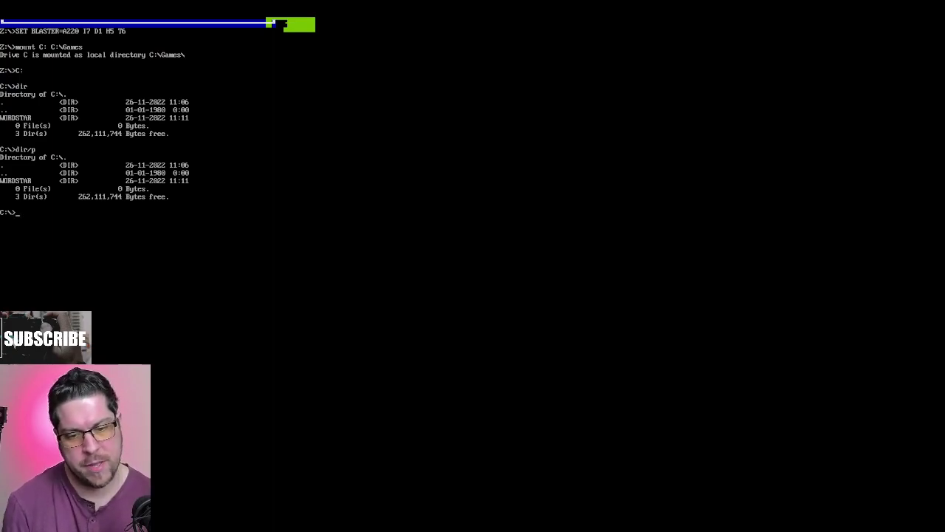
{"action": "type", "text": "wordstar"}
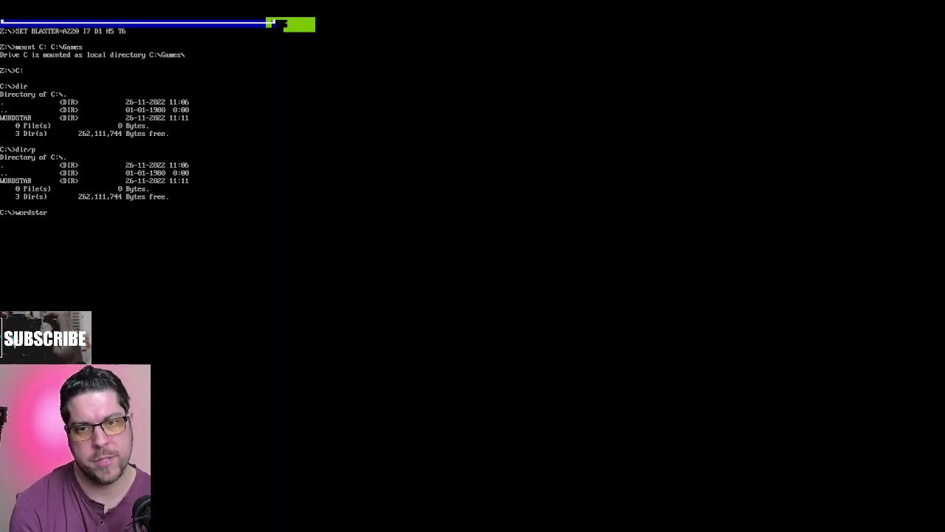
{"action": "key", "text": "Return"}
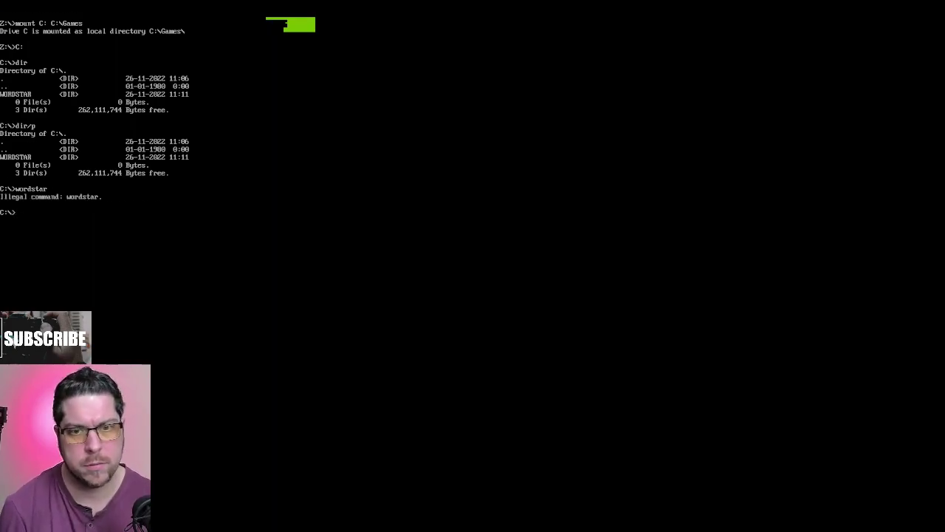
{"action": "type", "text": "cd"}
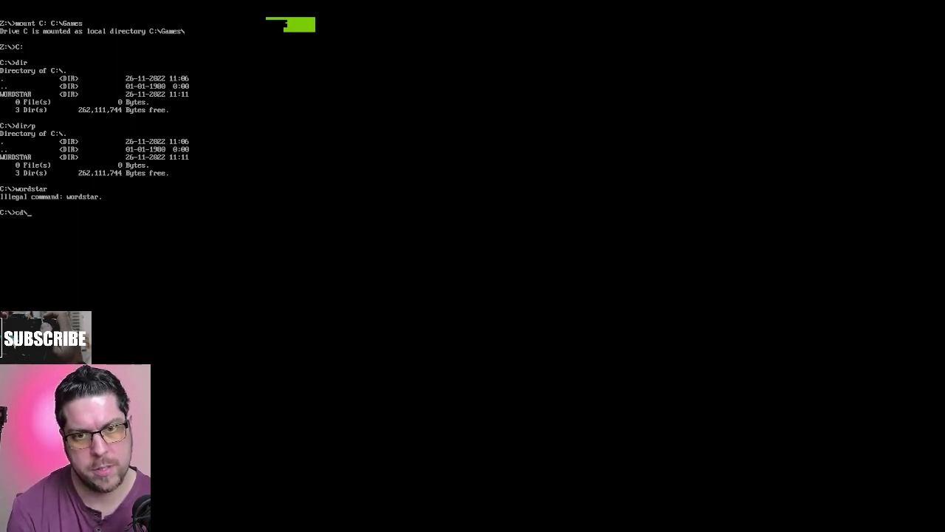
{"action": "type", "text": "\\wordstar"}
{"action": "key", "text": "Return"}
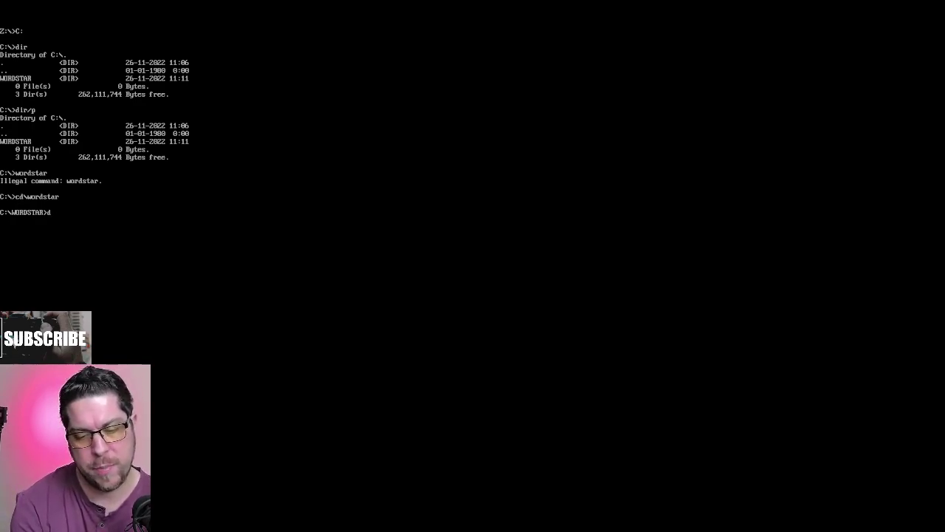
{"action": "type", "text": "p"}
{"action": "key", "text": "Return"}
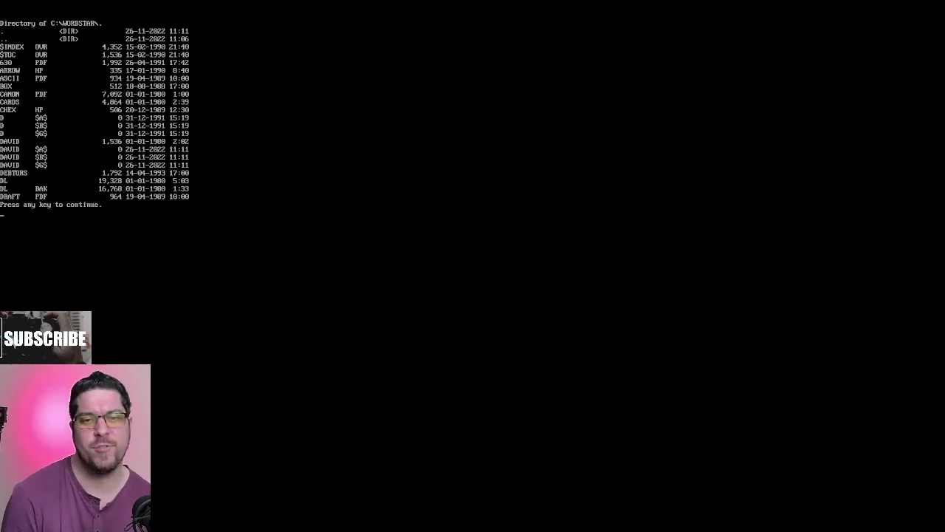
Page through the rest of the listing, then start WordStar with ws.
{"action": "key", "text": "space"}
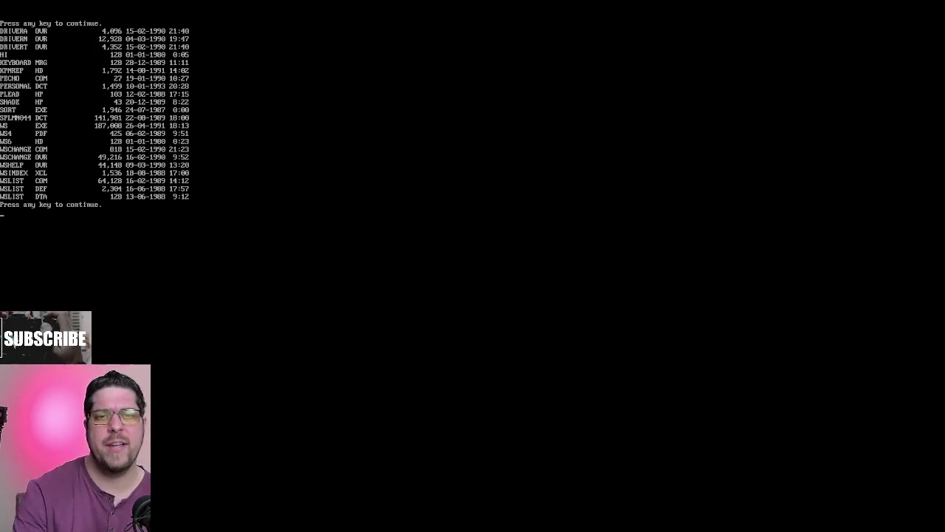
{"action": "key", "text": "space"}
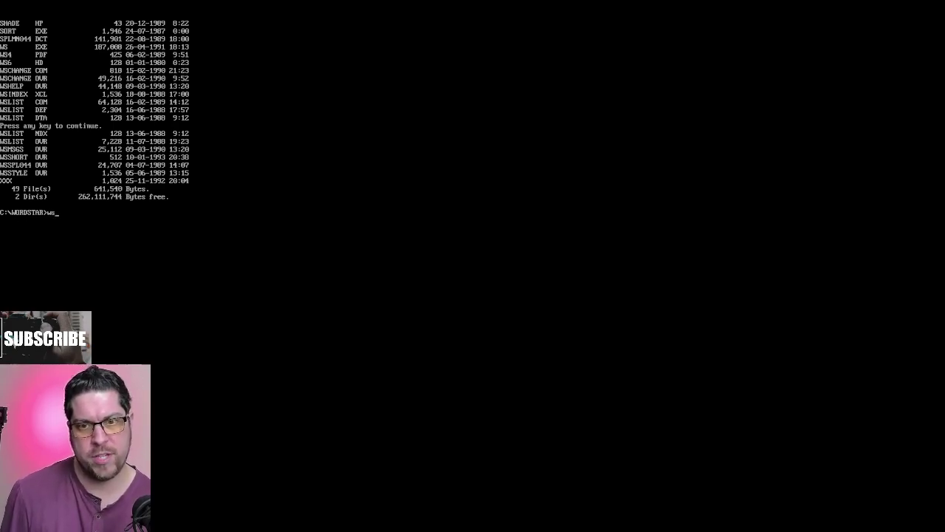
{"action": "key", "text": "Return"}
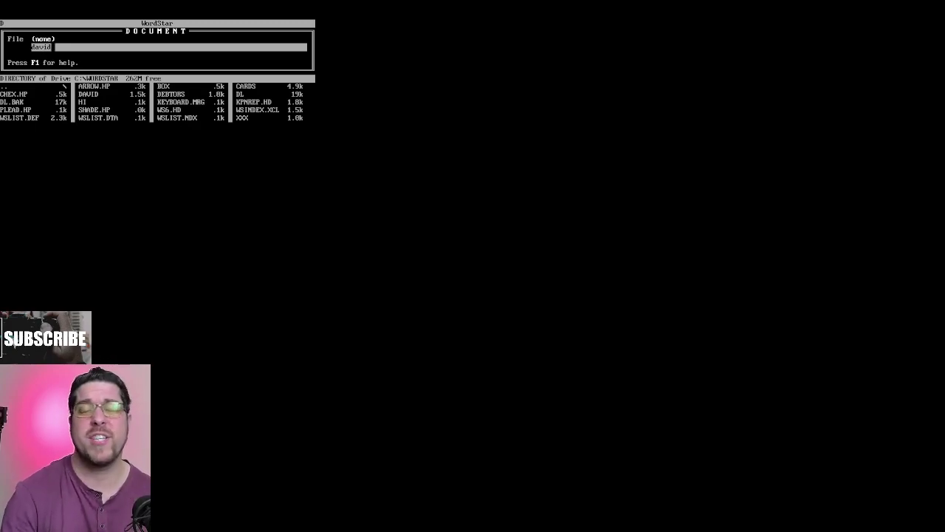
Open DAVID and insert 'ygyghygygy' at the start of its first line.
{"action": "key", "text": "Return"}
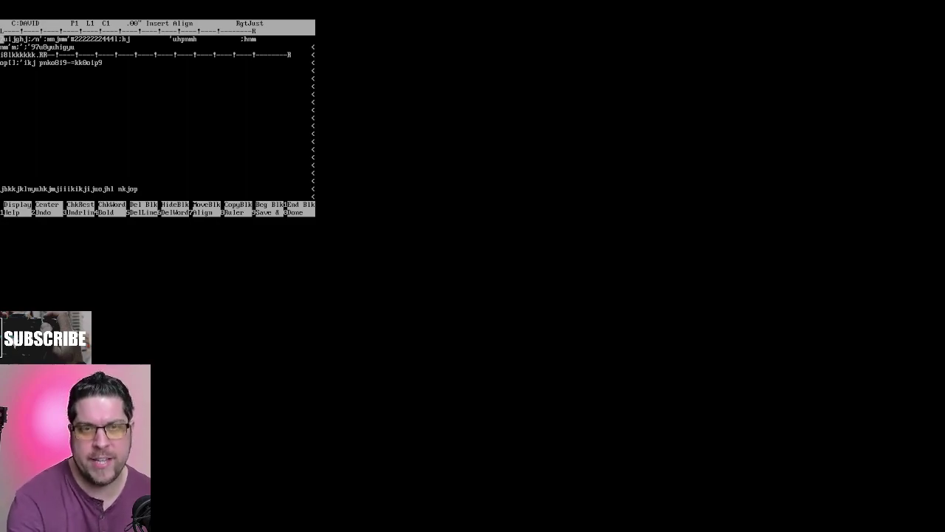
{"action": "type", "text": "ygyghygygy"}
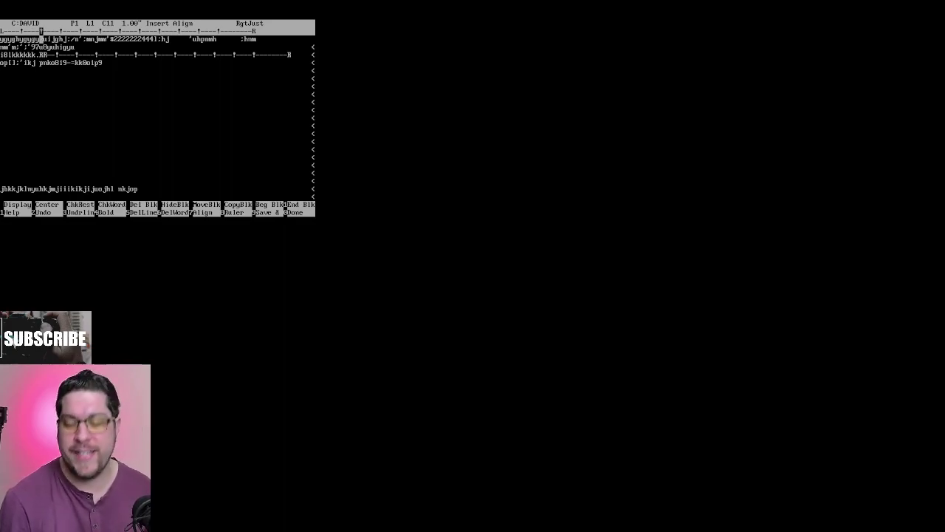
{"action": "key", "text": "Down"}
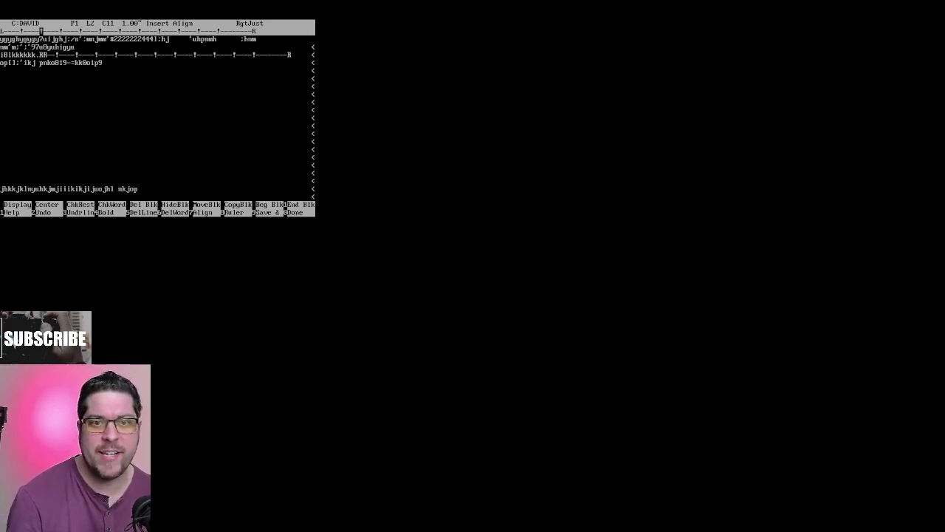
{"action": "key", "text": "Down"}
{"action": "key", "text": "Down"}
{"action": "key", "text": "Down"}
{"action": "key", "text": "Down"}
{"action": "key", "text": "Down"}
{"action": "key", "text": "Down"}
{"action": "key", "text": "Down"}
{"action": "key", "text": "Down"}
{"action": "key", "text": "Down"}
{"action": "key", "text": "Down"}
{"action": "key", "text": "Down"}
{"action": "key", "text": "Down"}
{"action": "key", "text": "Down"}
{"action": "key", "text": "Down"}
{"action": "key", "text": "Down"}
{"action": "key", "text": "Down"}
{"action": "key", "text": "Down"}
{"action": "key", "text": "Down"}
{"action": "key", "text": "Down"}
{"action": "key", "text": "Down"}
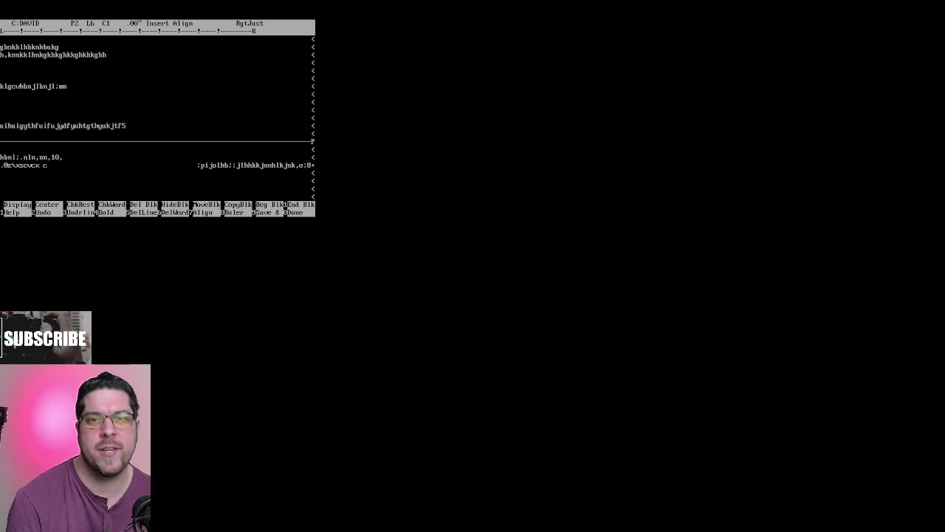
{"action": "key", "text": "Down"}
{"action": "key", "text": "Down"}
{"action": "key", "text": "Down"}
{"action": "key", "text": "Down"}
{"action": "key", "text": "Down"}
{"action": "key", "text": "Down"}
{"action": "key", "text": "Down"}
{"action": "key", "text": "Down"}
{"action": "key", "text": "Down"}
{"action": "key", "text": "Down"}
{"action": "key", "text": "Down"}
{"action": "key", "text": "Down"}
{"action": "key", "text": "Down"}
{"action": "key", "text": "Down"}
{"action": "key", "text": "Down"}
{"action": "key", "text": "Down"}
{"action": "key", "text": "Down"}
{"action": "key", "text": "Down"}
{"action": "key", "text": "Down"}
{"action": "key", "text": "Down"}
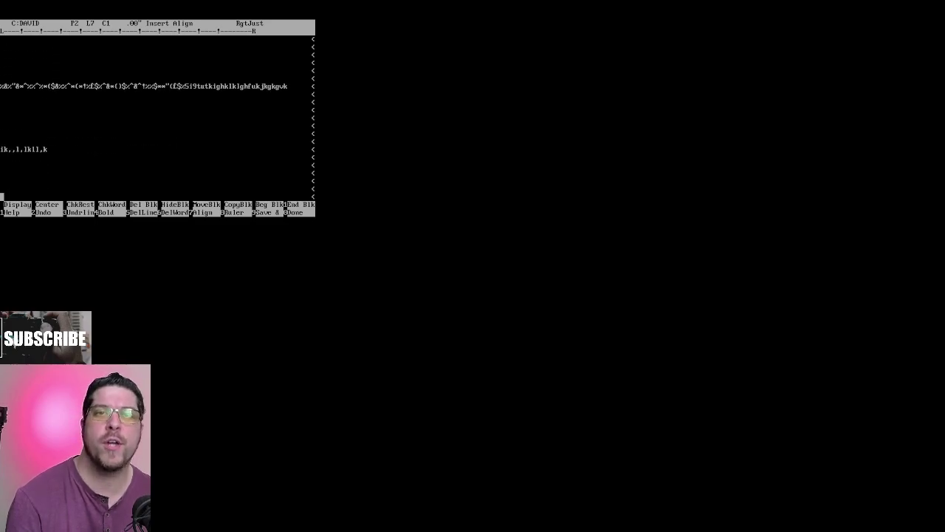
{"action": "key", "text": "Down"}
{"action": "key", "text": "Down"}
{"action": "key", "text": "Down"}
{"action": "key", "text": "Down"}
{"action": "key", "text": "Down"}
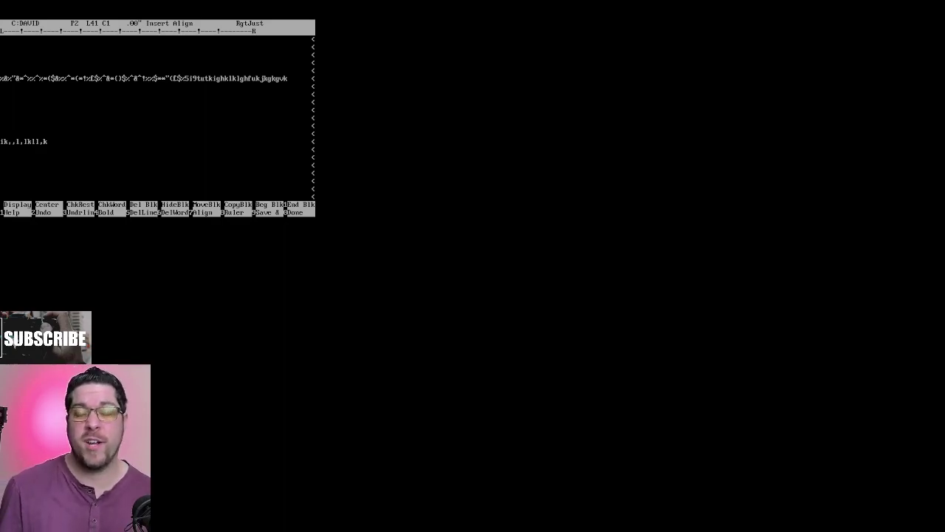
Add two lines of random test characters on page 2 around line 39.
{"action": "key", "text": "Up"}
{"action": "key", "text": "Up"}
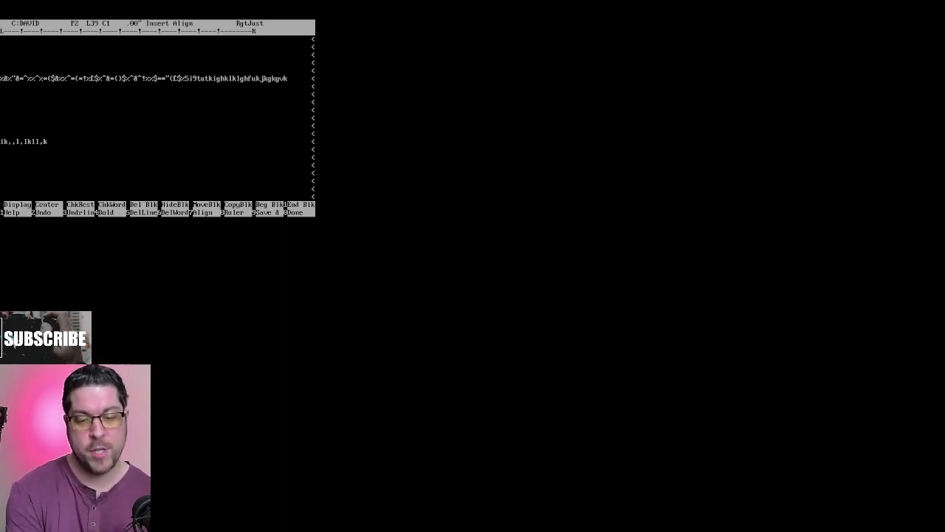
{"action": "type", "text": "ifuf jf jf jugufuihiufg"}
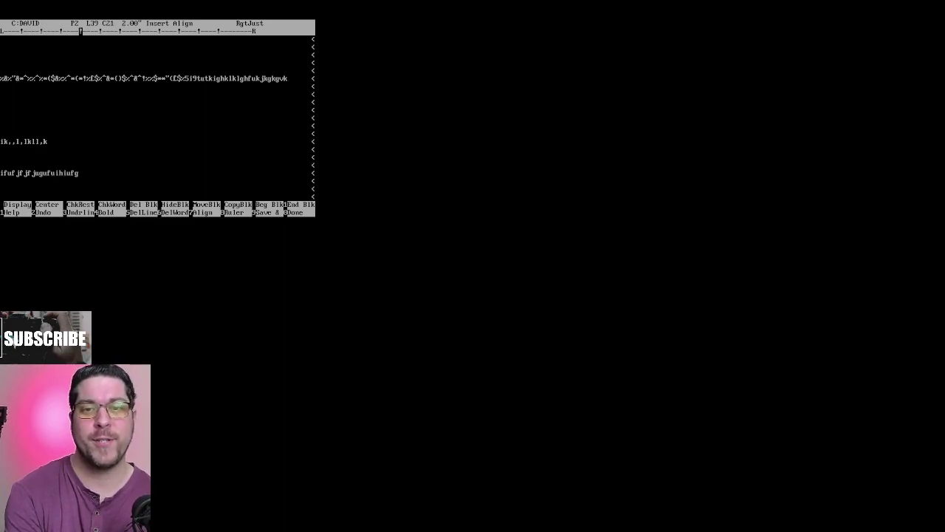
{"action": "type", "text": "urfufrigjkfkifrkfr jf jf"}
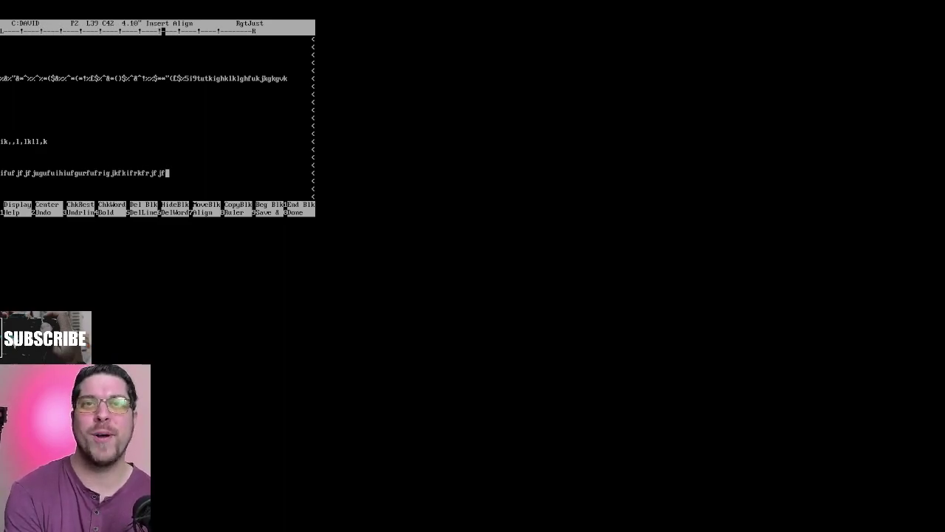
{"action": "type", "text": "mkfkf"}
{"action": "key", "text": "Return"}
{"action": "type", "text": "fkif jf jf j"}
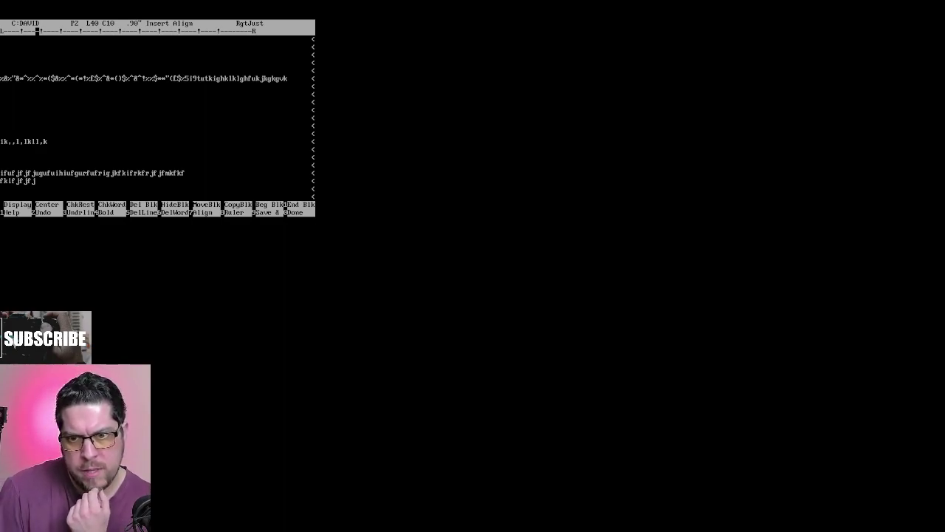
Insert ^B^B bold codes followed by 'fgfgfgfh' at the end of line 40.
{"action": "key", "text": "ctrl+b"}
{"action": "key", "text": "ctrl+b"}
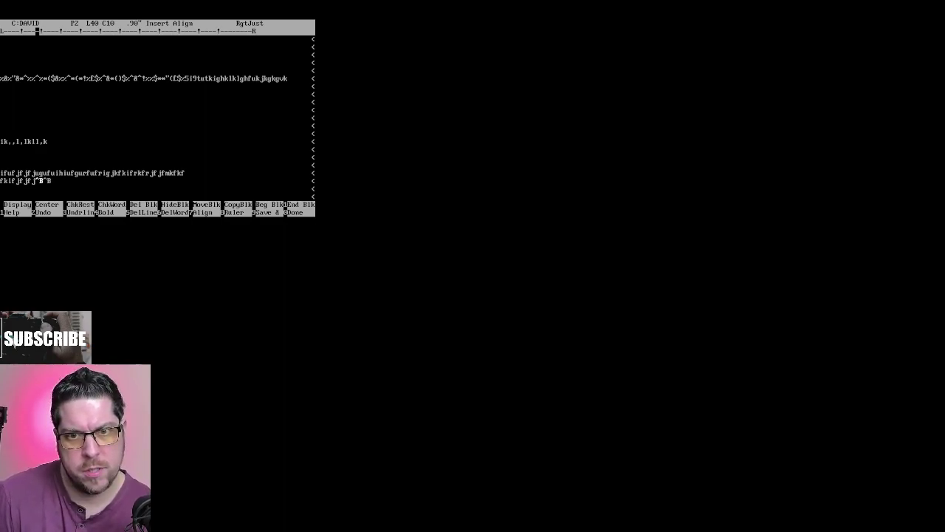
{"action": "type", "text": "fgfgfgf"}
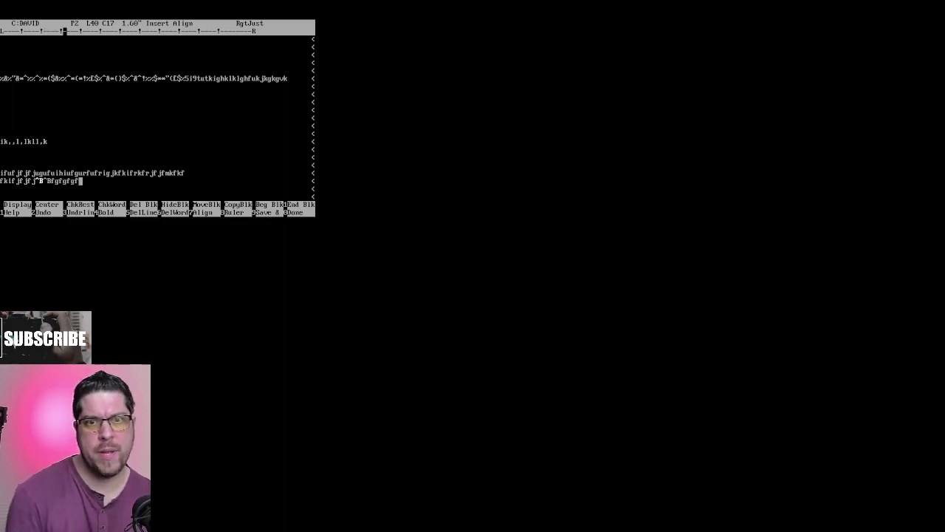
{"action": "type", "text": "h"}
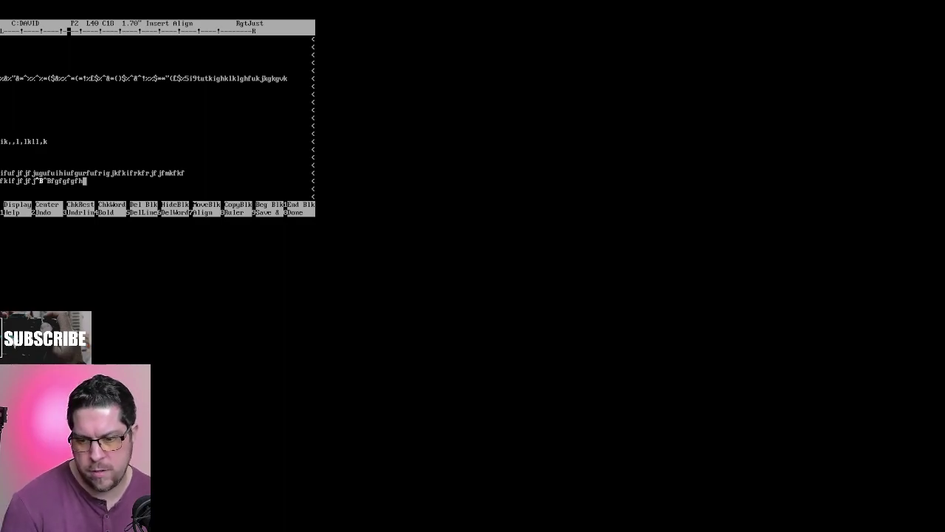
Save the DAVID document, start a new WordStar file, and type HELLO ALL as its first line.
{"action": "key", "text": "F10"}
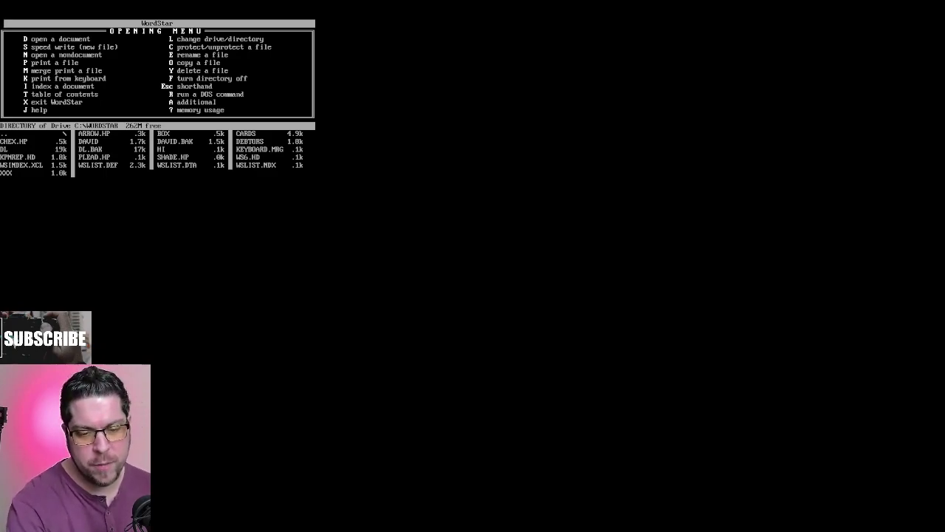
{"action": "key", "text": "s"}
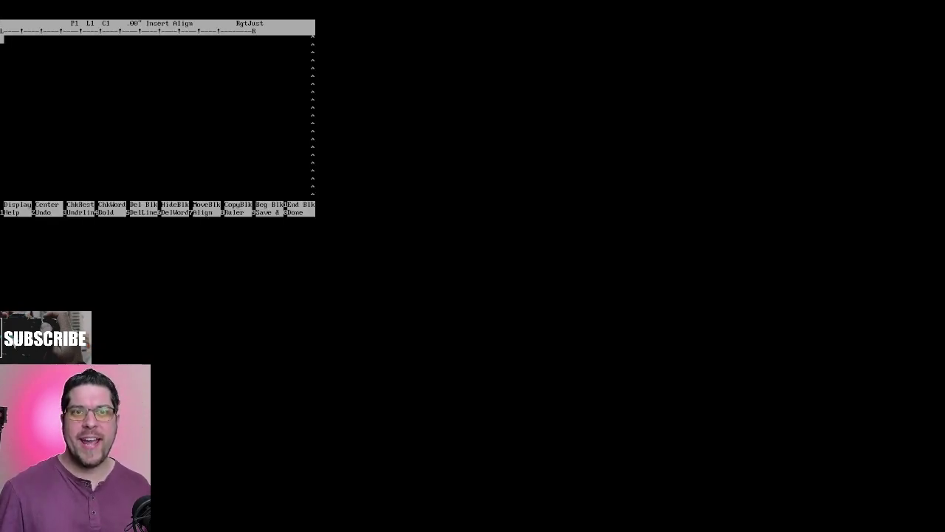
{"action": "type", "text": "HEL"}
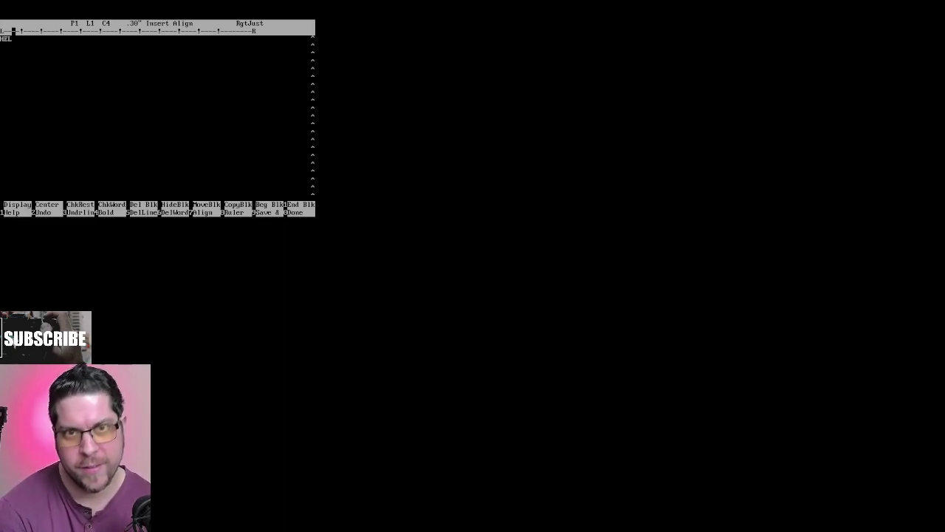
{"action": "type", "text": "LO ALL"}
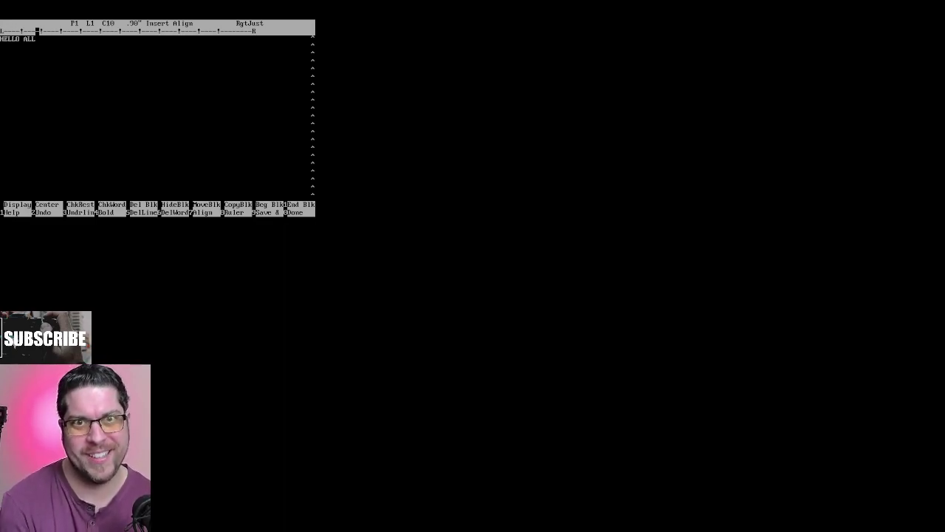
{"action": "type", "text": "O ALL"}
{"action": "key", "text": "Return"}
{"action": "key", "text": "Return"}
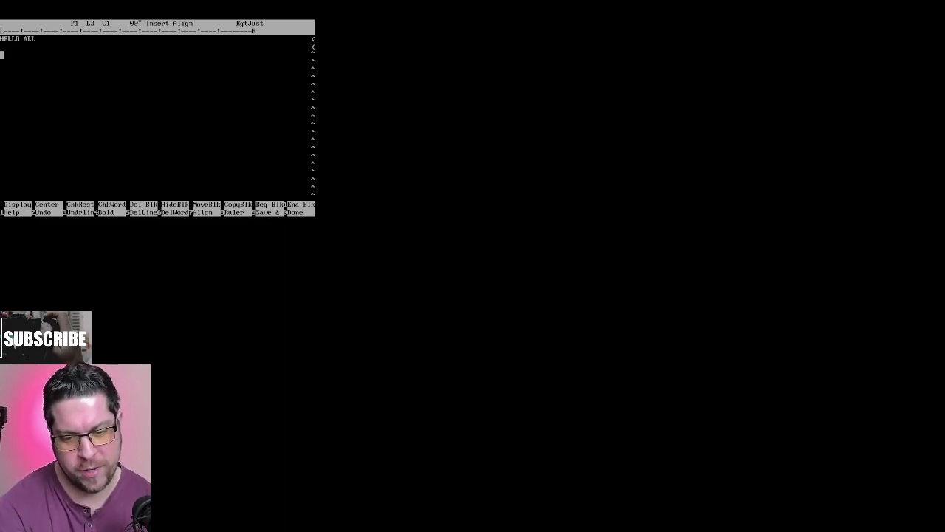
Add a bold HELLO line followed by a blank line.
{"action": "key", "text": "F4"}
{"action": "type", "text": "HELLO"}
{"action": "key", "text": "Return"}
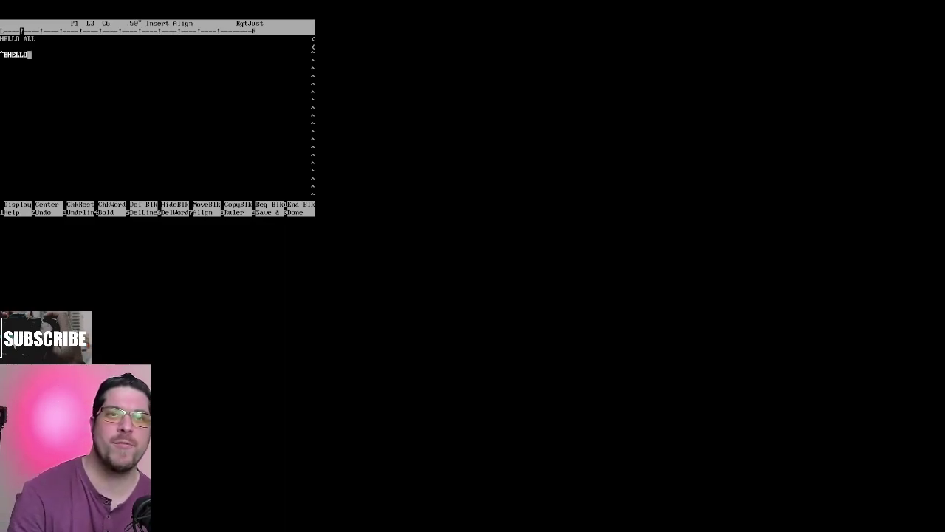
{"action": "key", "text": "Return"}
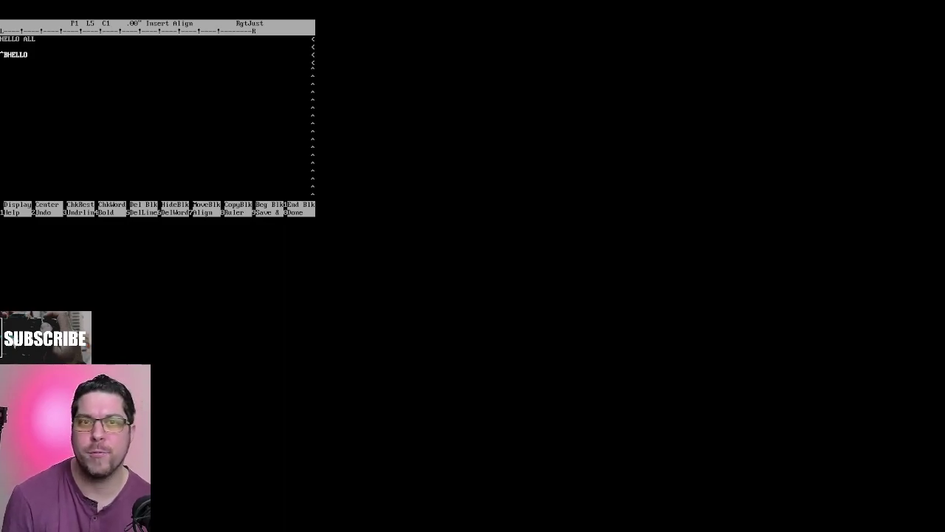
Type 'WELCOME TO THE SHOW OF DOS BITE' and 'PLEASE SUBSCRIBE!!!!!' on separate lines.
{"action": "type", "text": "WELCOME TO THE SHOW OF"}
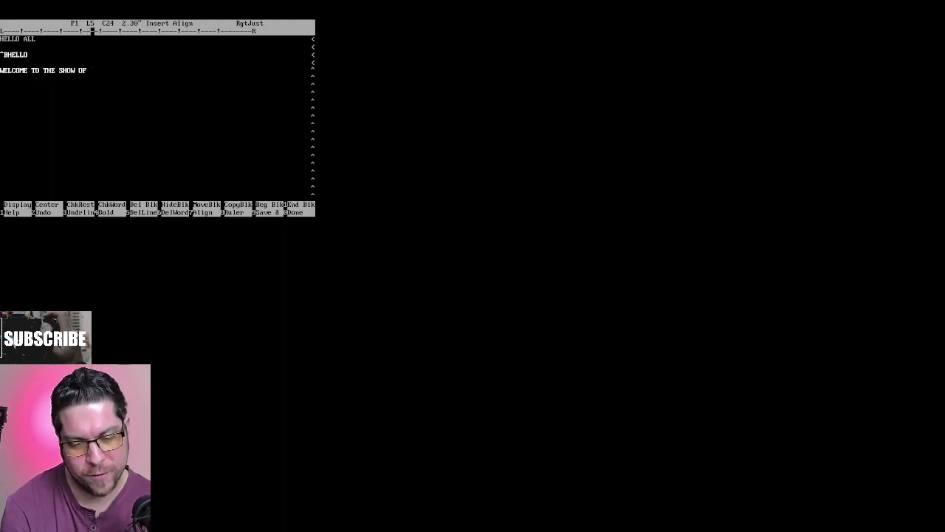
{"action": "type", "text": " DOS BITE"}
{"action": "key", "text": "Return"}
{"action": "key", "text": "Return"}
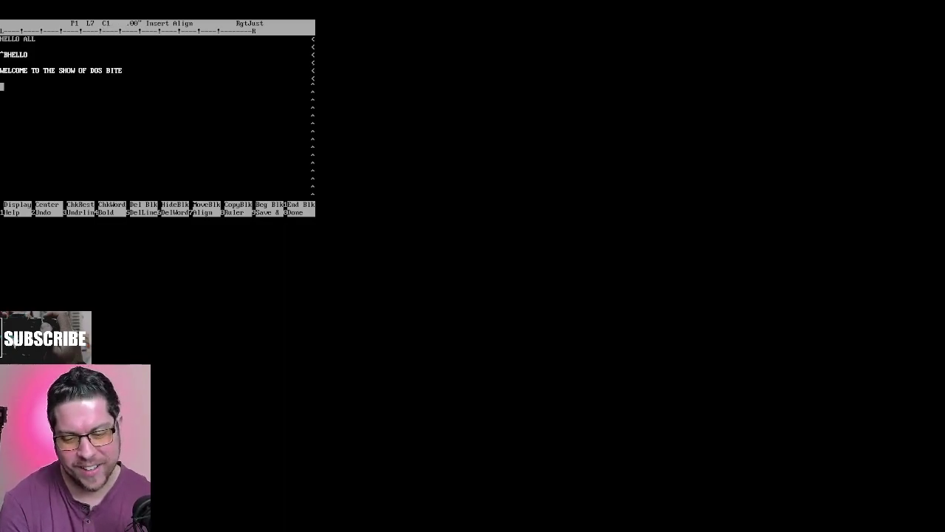
{"action": "type", "text": "PLEASE "}
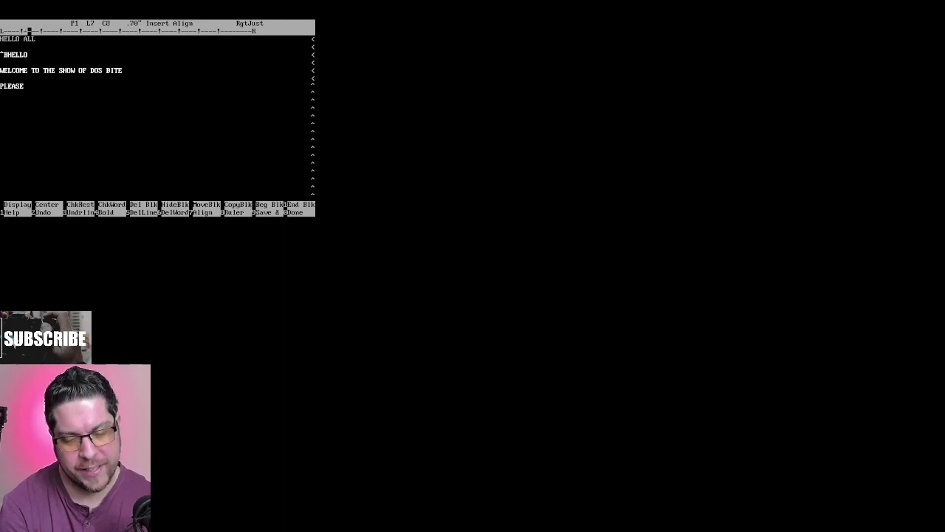
{"action": "type", "text": "SUBSCRIBE"}
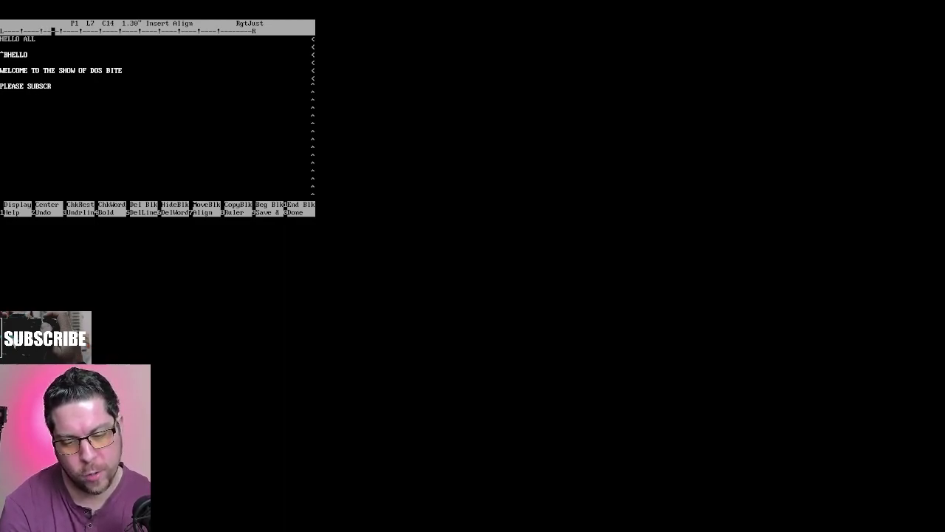
{"action": "type", "text": "!!!!!"}
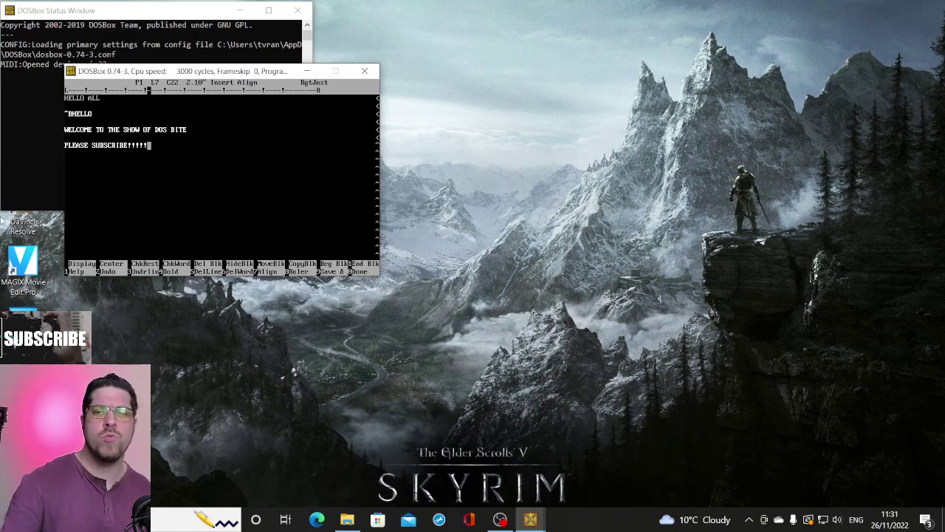
Bring OBS Studio to the front from the Windows taskbar, over the DOSBox window.
{"action": "left_click", "coordinate": [499, 520]}
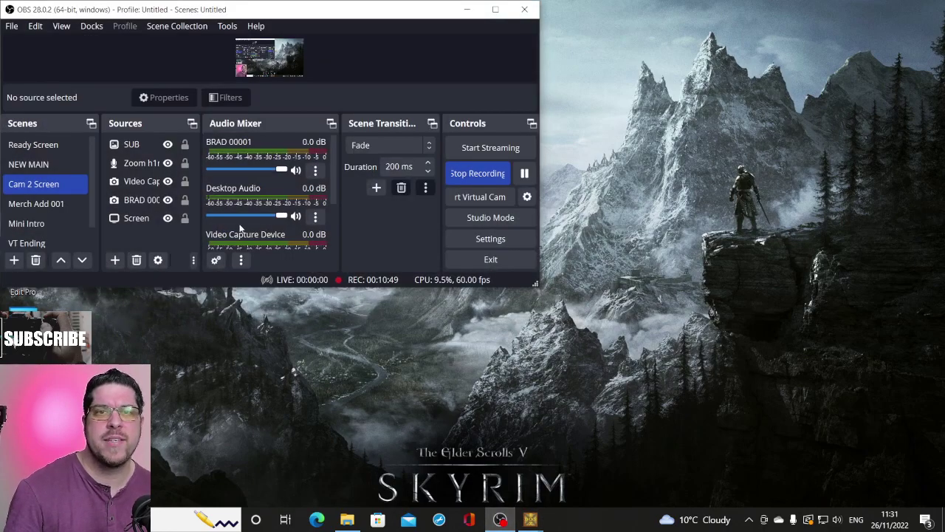